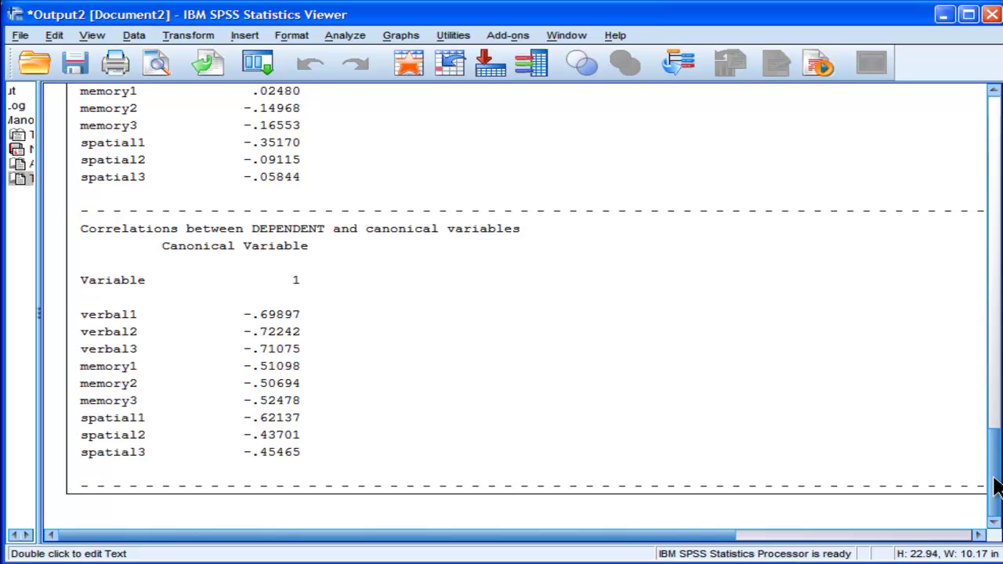
In the MANOVA syntax, insert blank lines after the first EXECUTE to separate the two COMPUTE blocks.
left_click_drag(997, 492, 993, 456)
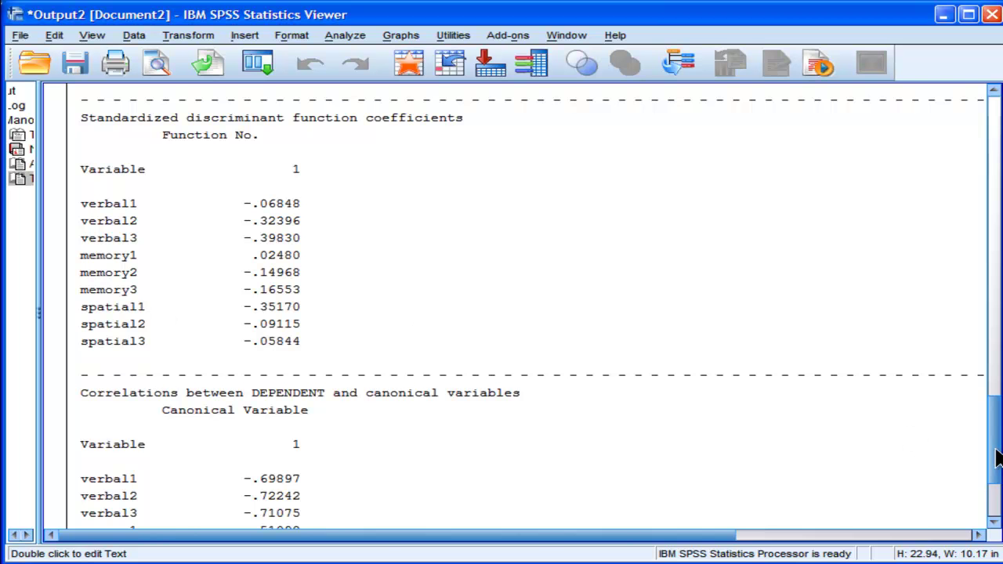
left_click_drag(992, 459, 997, 399)
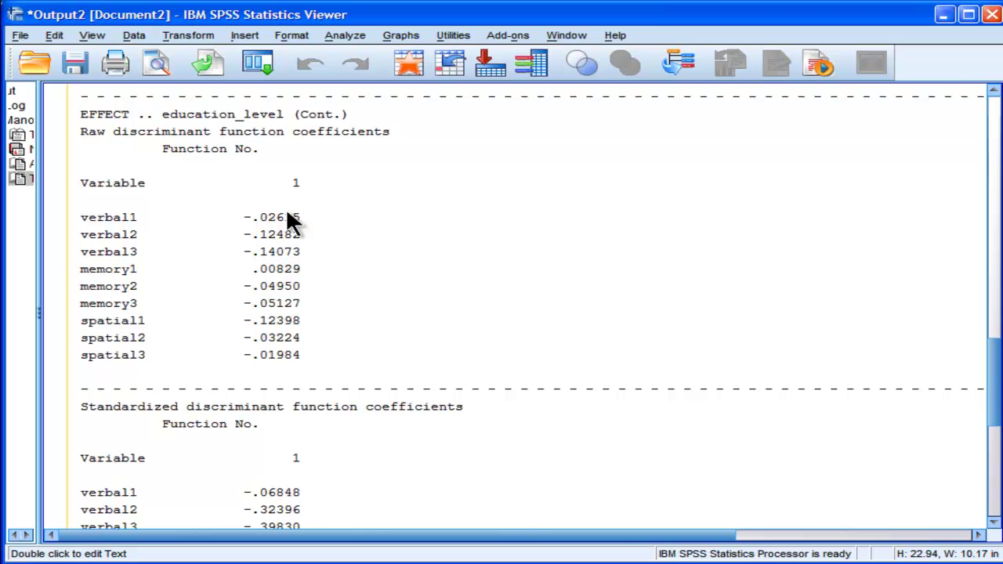
scroll(627, 477, "up", 15)
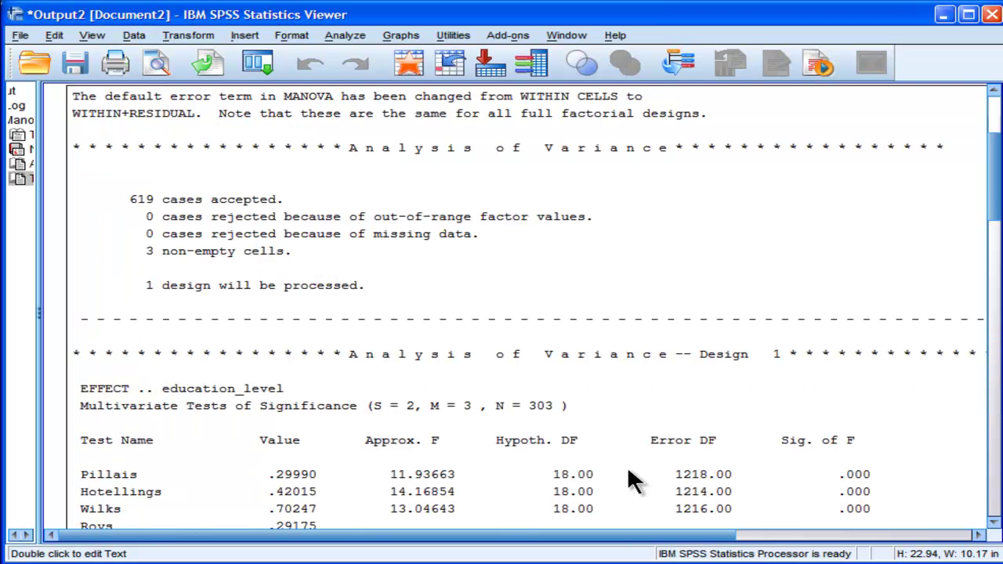
left_click_drag(993, 178, 991, 379)
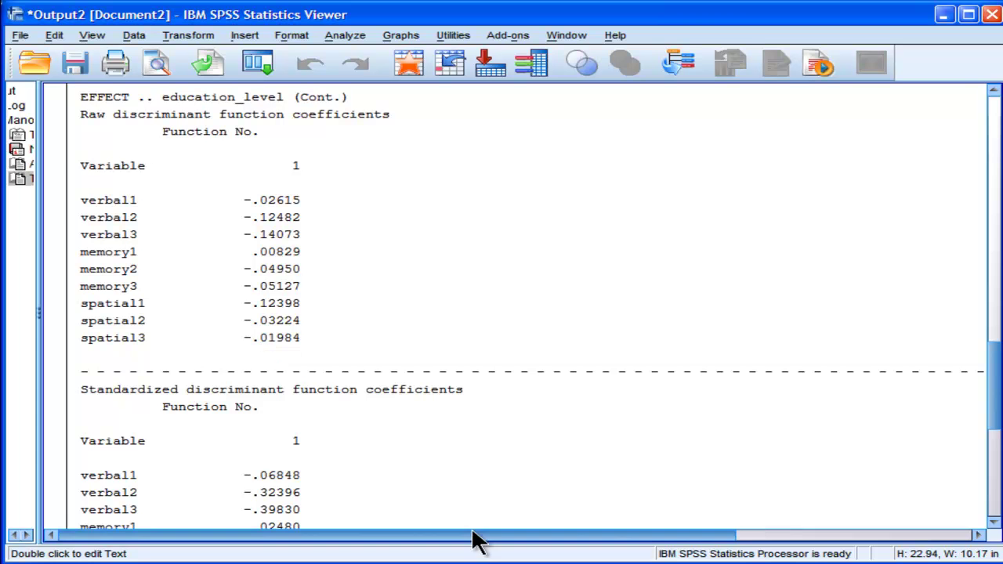
key("alt+Tab")
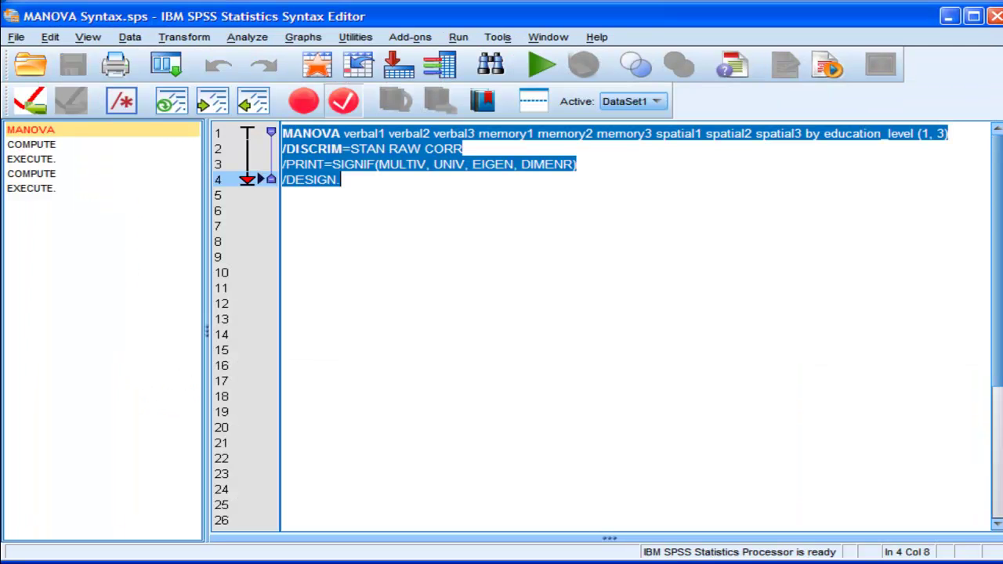
left_click(647, 266)
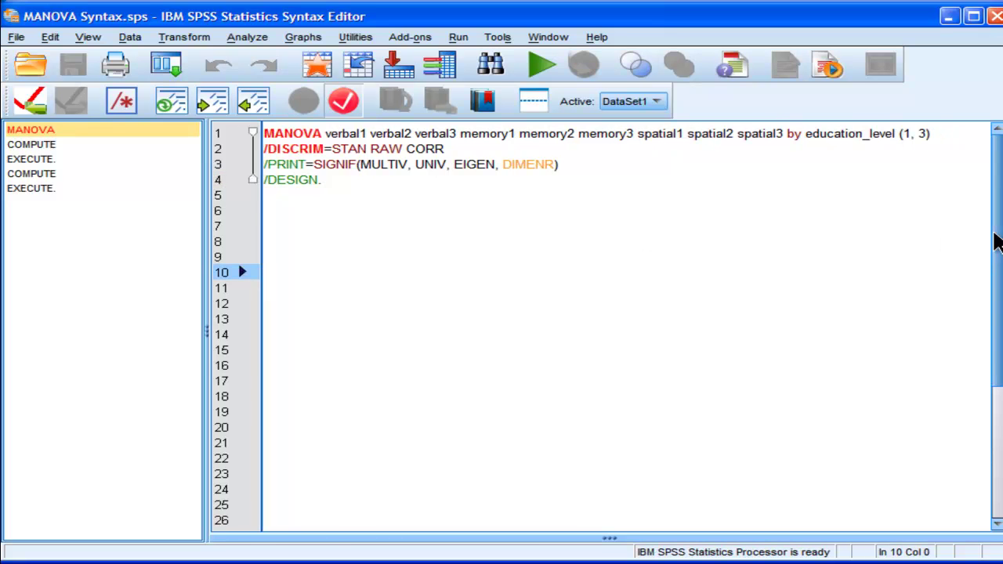
left_click_drag(993, 217, 994, 350)
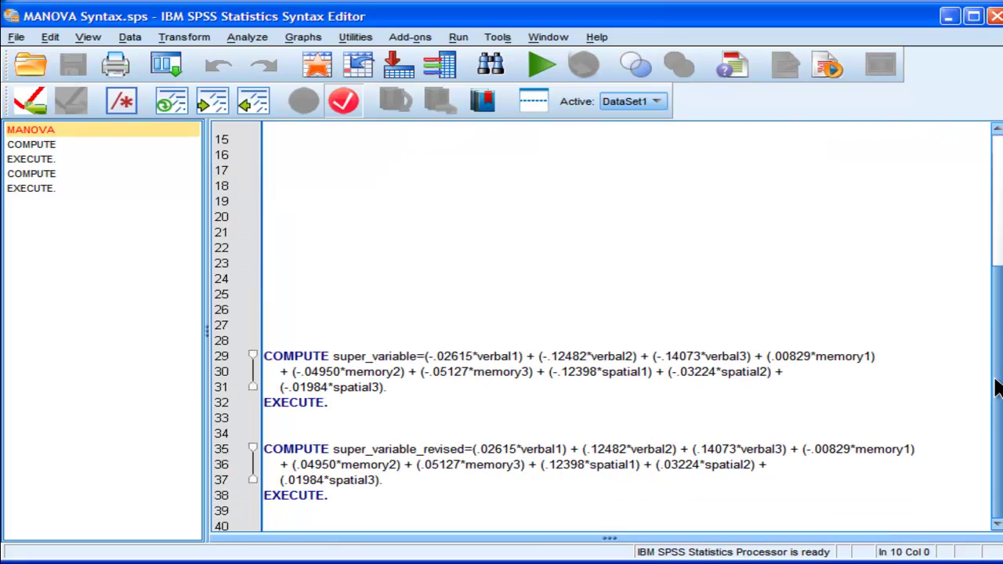
left_click(332, 417)
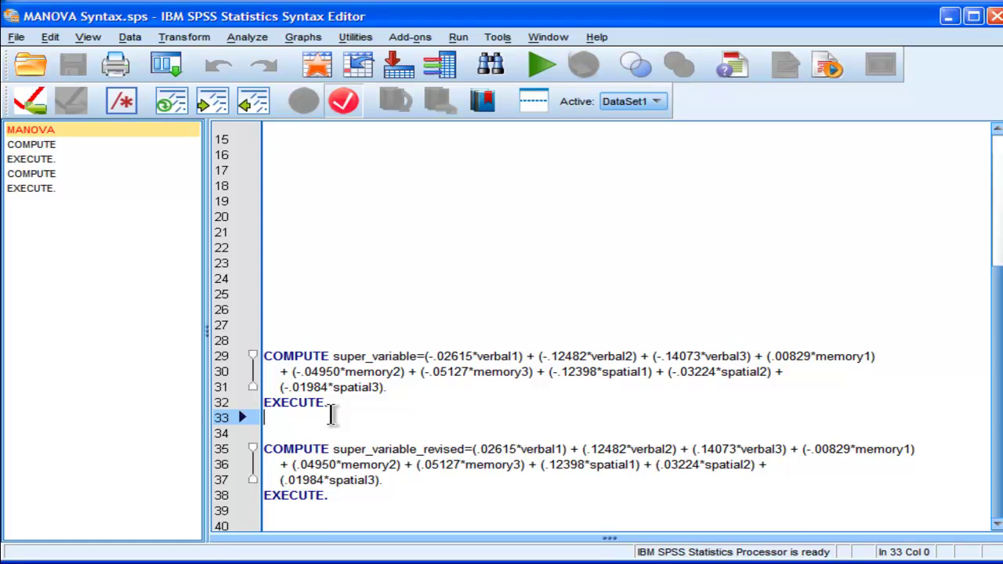
key("Return")
key("Return")
key("Up")
key("Up")
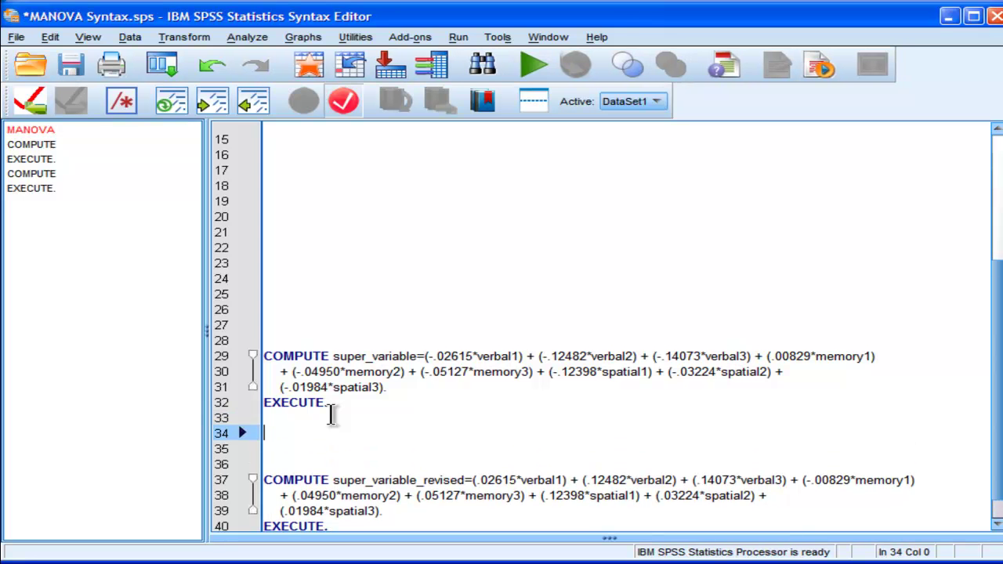
left_click(352, 401)
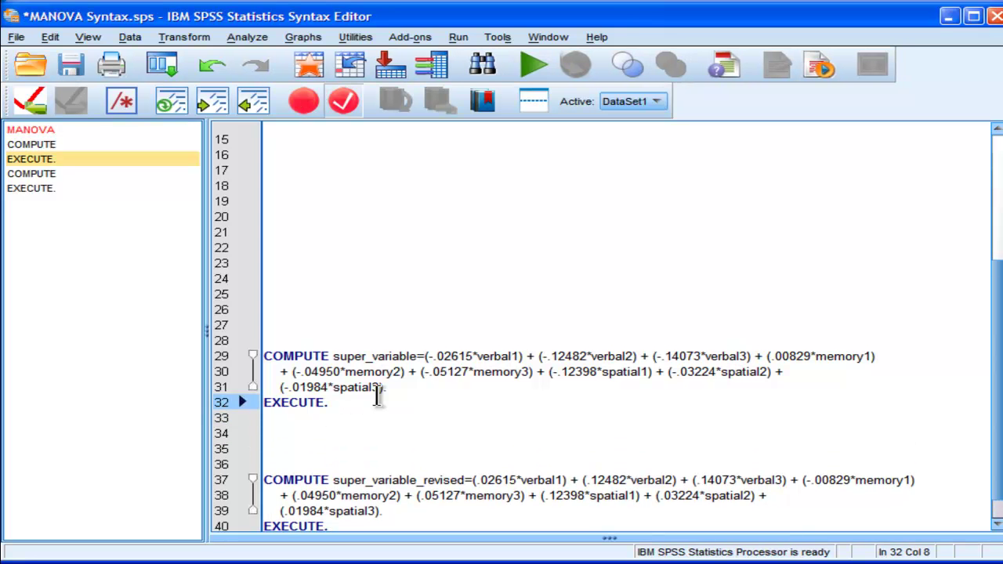
Review the super_variable COMPUTE line's first term, -.02615*verbal1, against the verbal1 data column.
scroll(988, 407, "down", 1)
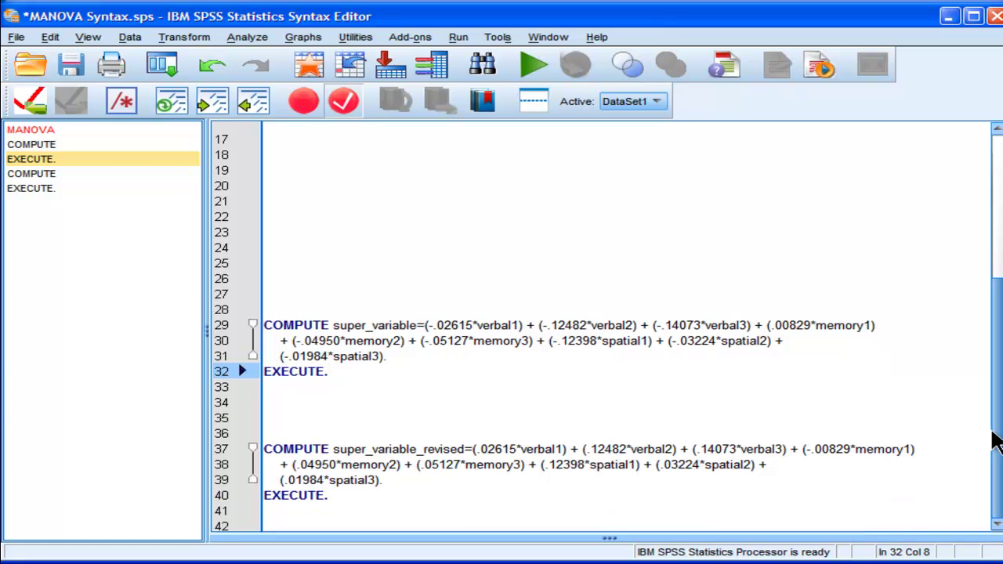
left_click_drag(335, 325, 417, 324)
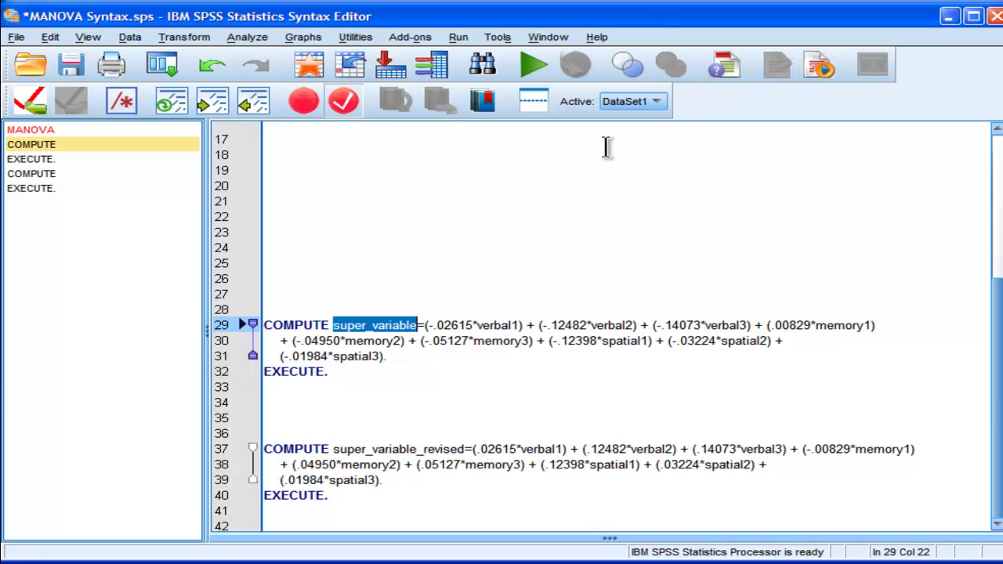
key("Right")
key("Right")
key("Right")
key("Right")
key("shift+Right")
key("shift+Right")
key("shift+Right")
key("shift+Right")
key("shift+Right")
key("shift+Right")
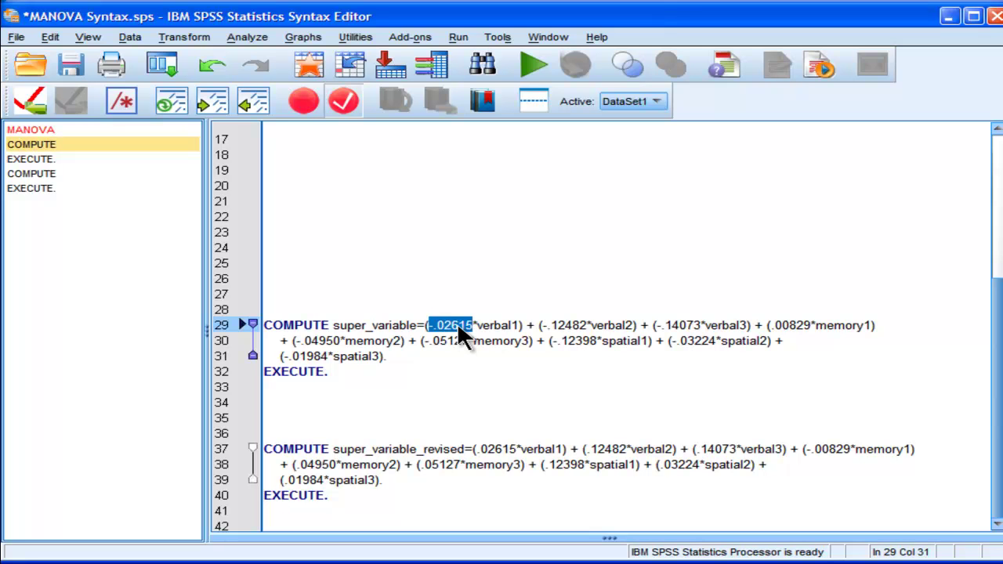
left_click(457, 324)
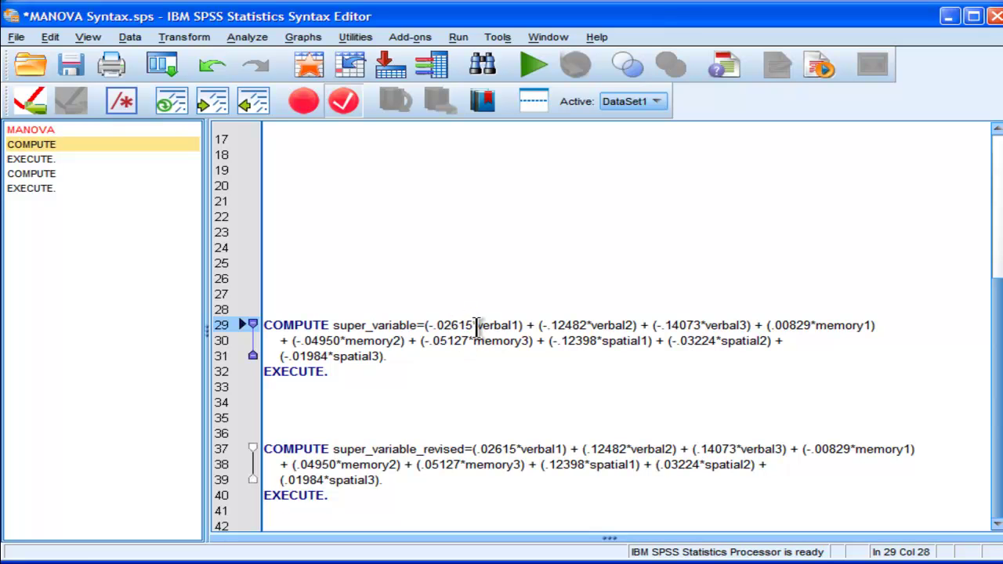
left_click_drag(472, 324, 519, 326)
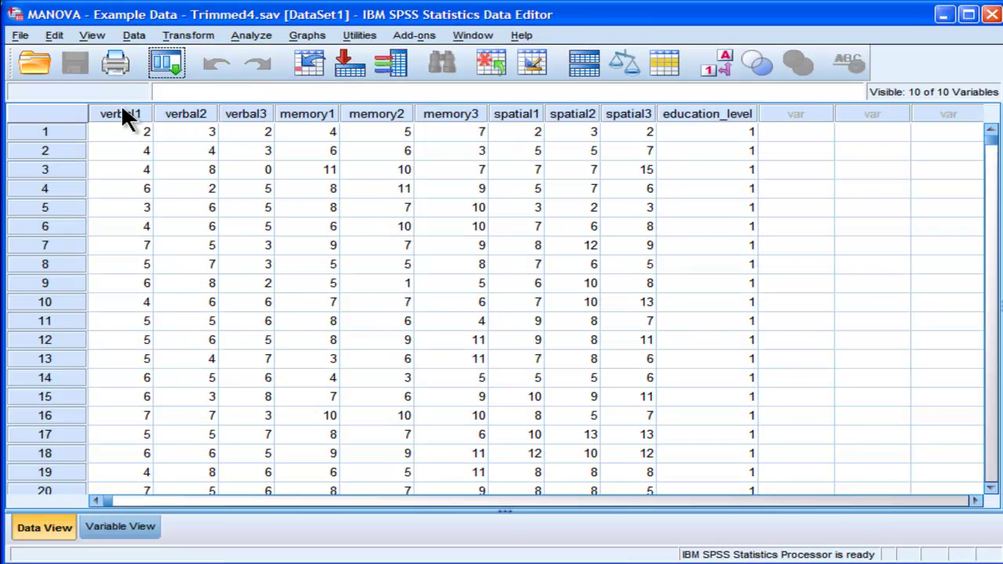
left_click(121, 111)
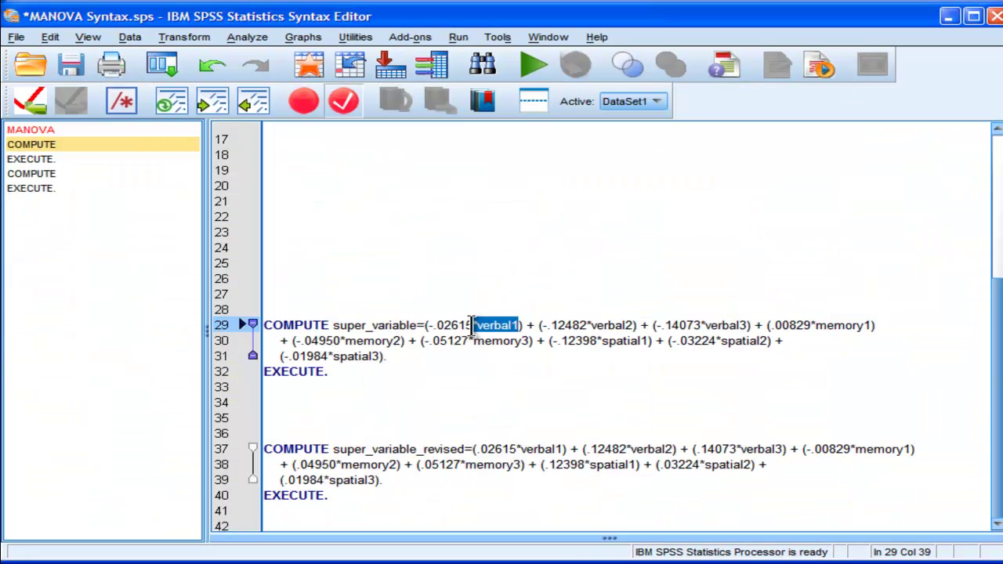
left_click_drag(466, 324, 433, 325)
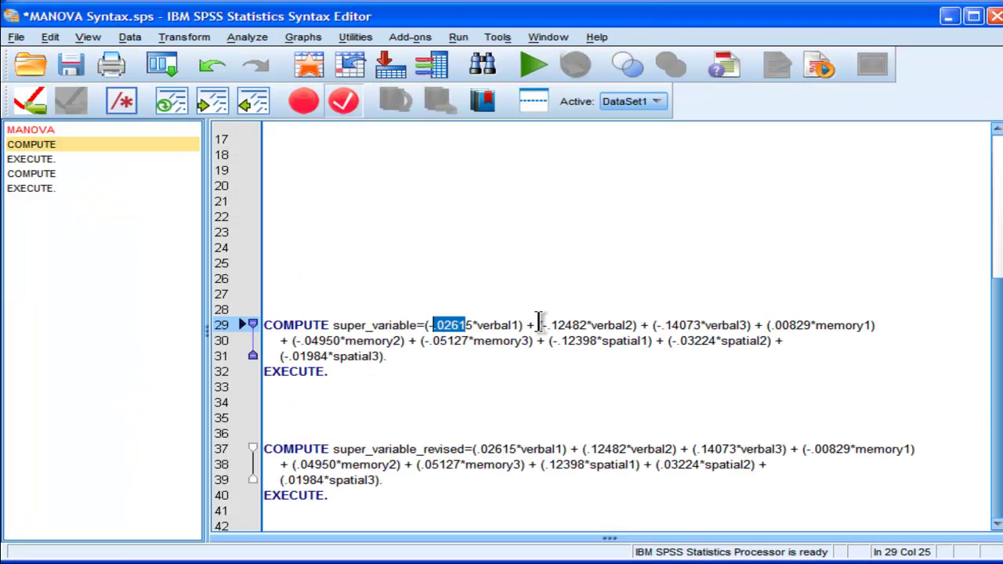
Examine the second term's coefficient, -.12482*verbal2, in the super_variable COMPUTE line.
left_click(534, 324)
key("Right")
key("Right")
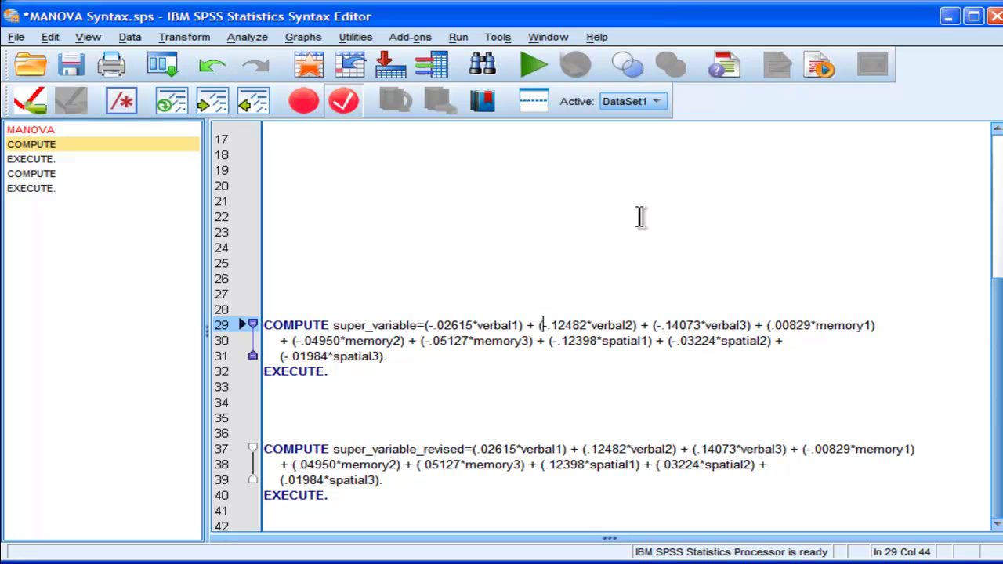
key("shift+Right")
key("shift+Right")
key("shift+Right")
key("shift+Right")
key("shift+Right")
key("shift+Right")
key("shift+Right")
key("shift+Right")
key("shift+Right")
key("shift+Right")
key("shift+Right")
key("shift+Right")
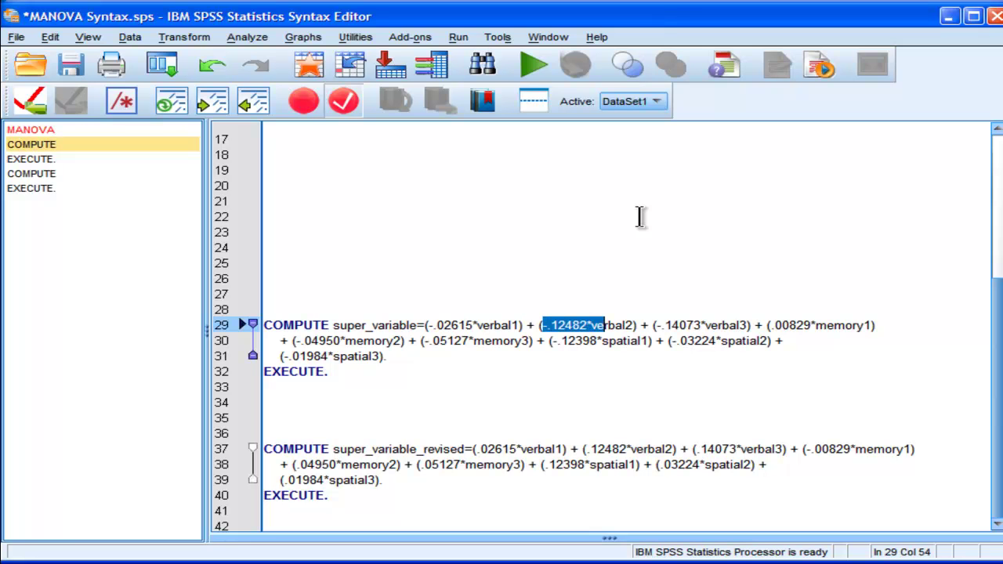
key("shift+Right")
key("shift+Right")
key("shift+Right")
key("Right")
key("Left")
key("Left")
key("Left")
key("Left")
key("Left")
key("Left")
key("Left")
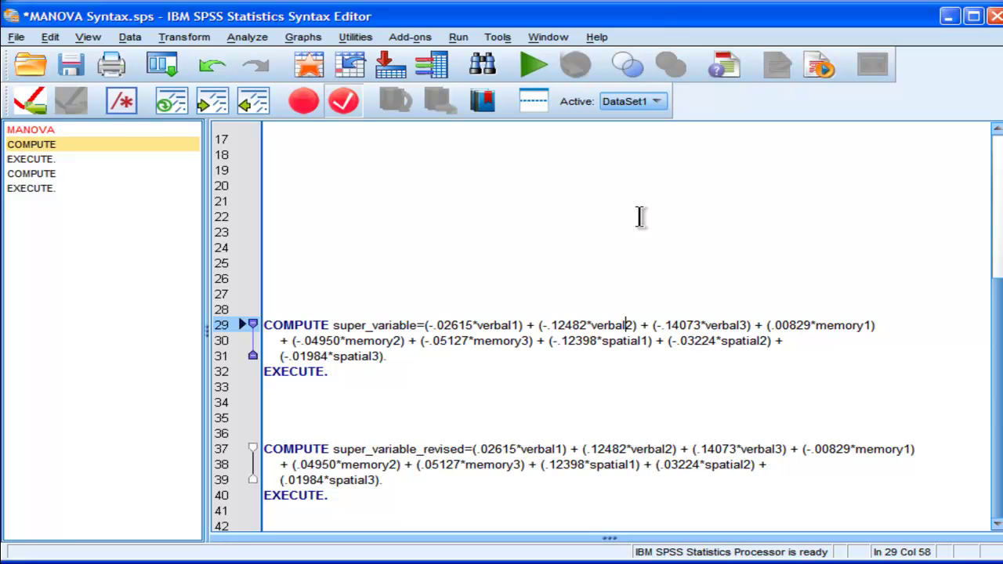
key("Left")
key("Left")
left_click(567, 325)
Check coefficients, including the last -.01984, against the raw output, then select lines 29–32.
key("alt+Tab")
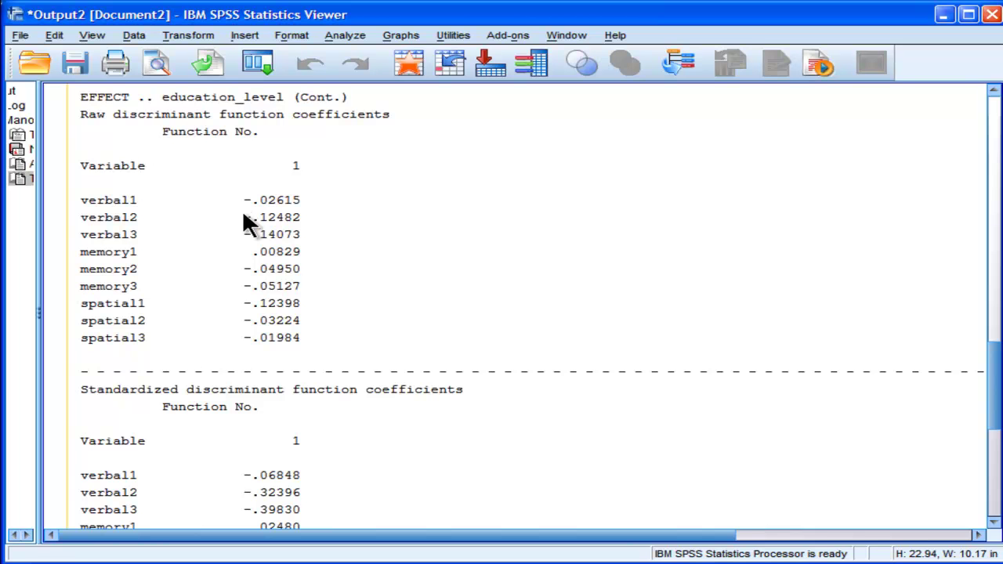
key("alt+Tab")
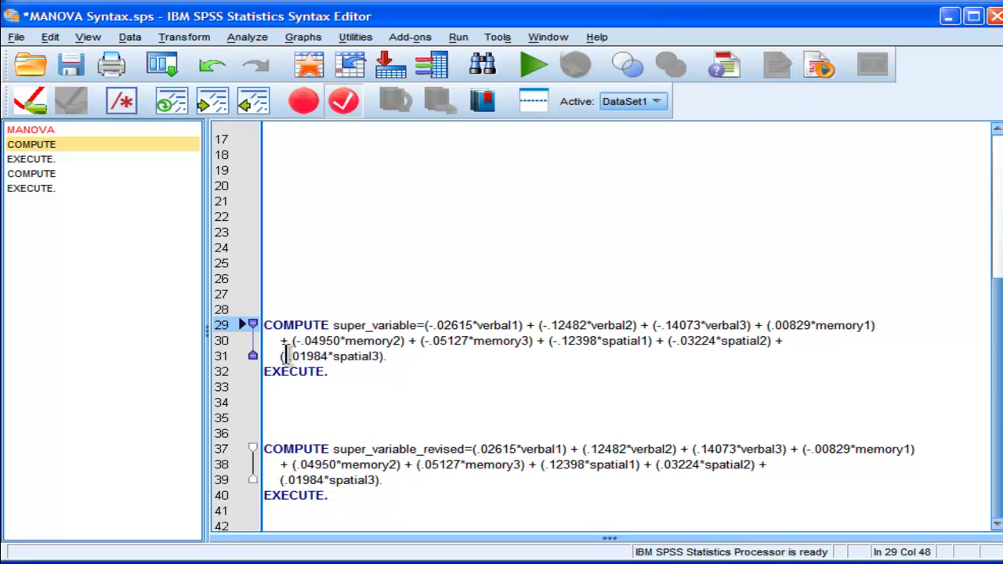
mouse_move(281, 357)
left_mouse_down()
mouse_move(378, 356)
mouse_move(282, 357)
left_mouse_up()
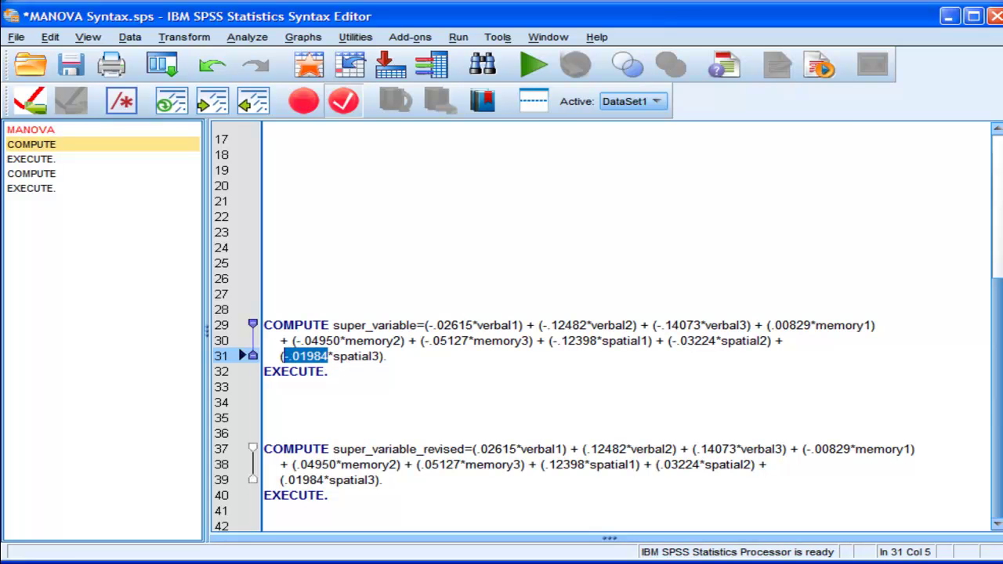
key("alt+Tab")
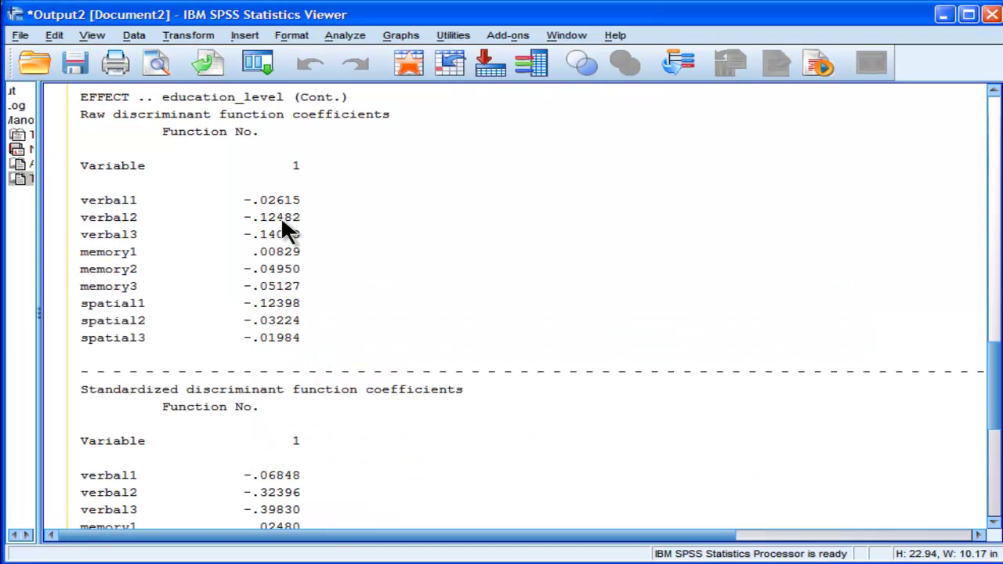
key("alt+Tab")
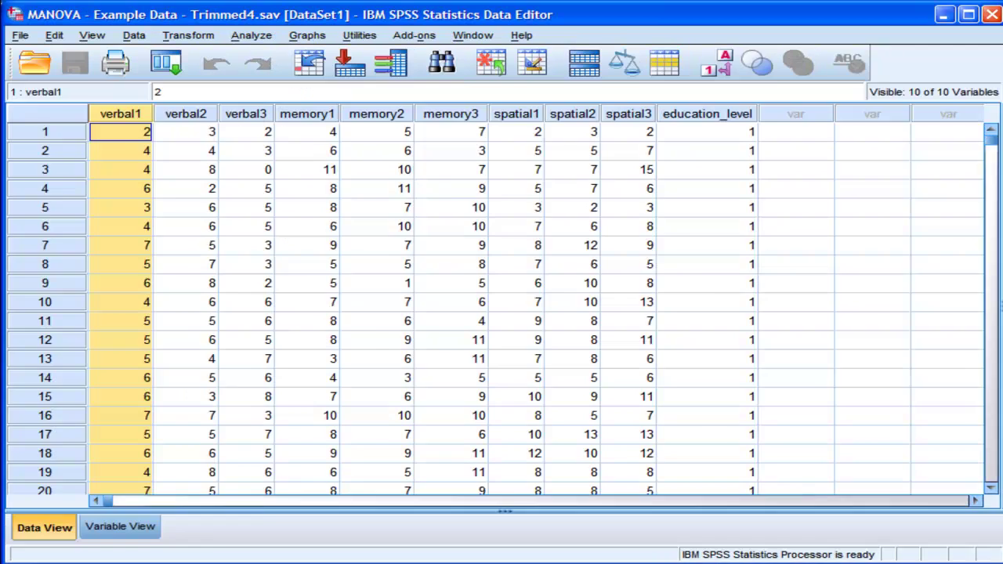
key("alt+Tab")
left_click_drag(343, 371, 263, 324)
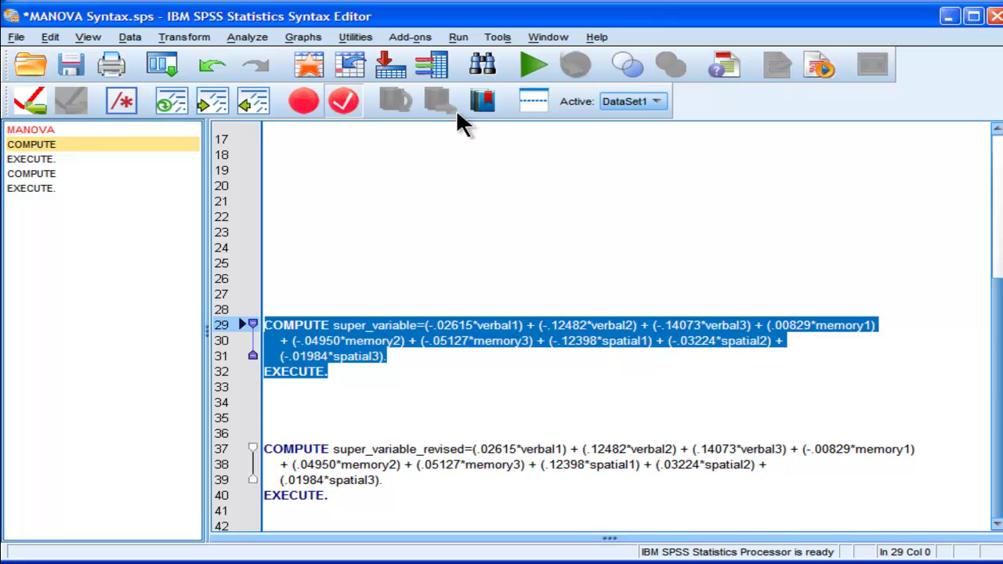
Execute only the selected super_variable COMPUTE block via Run > Selection.
left_click(458, 35)
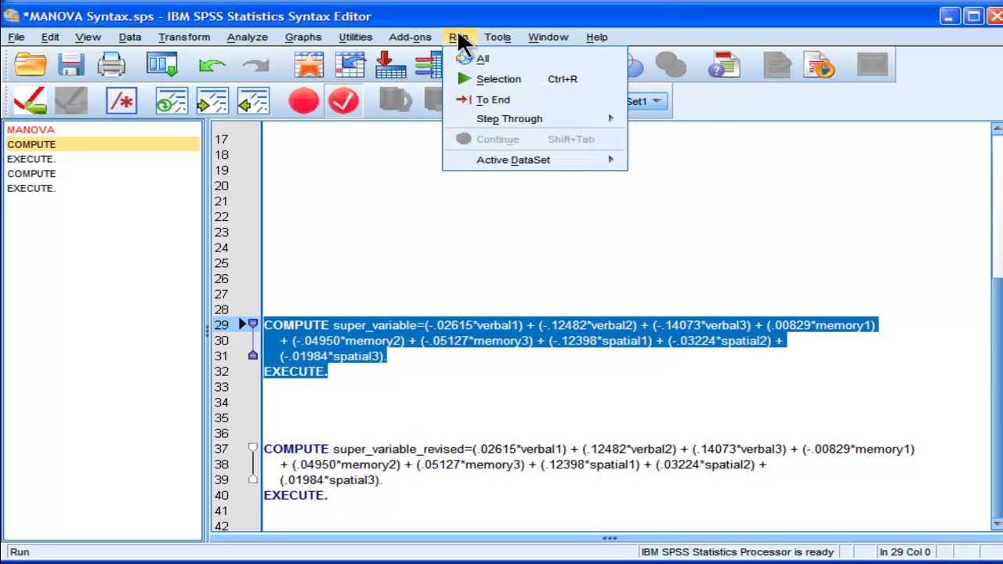
left_click(462, 80)
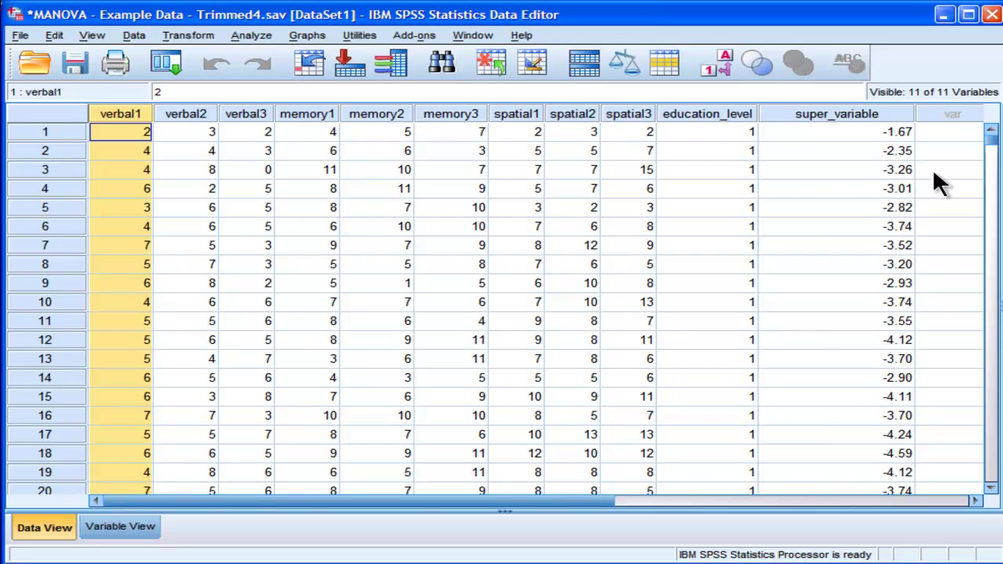
left_click(973, 500)
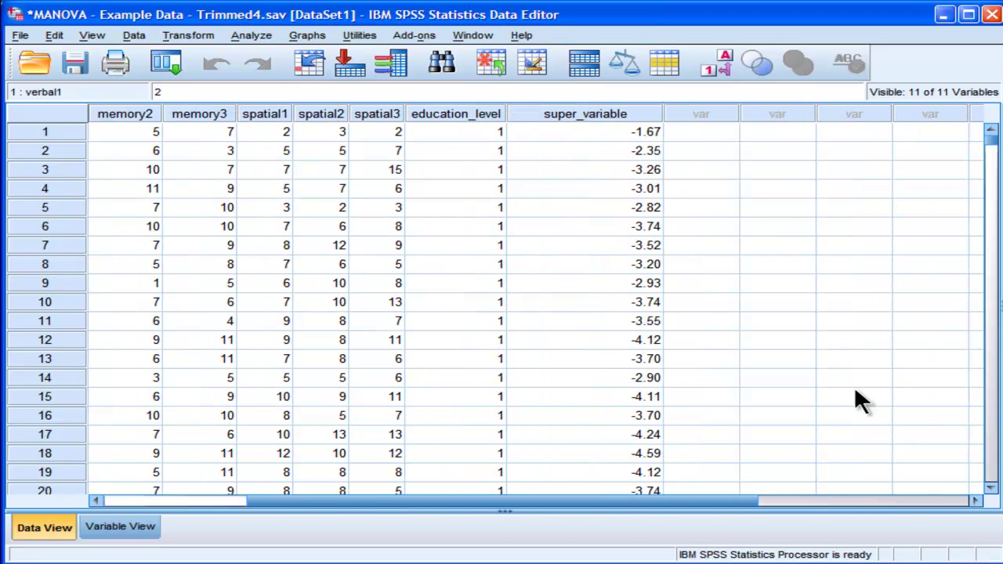
Inspect the new super_variable scores, e.g. −8.08, alongside the education_level cells.
left_click(619, 132)
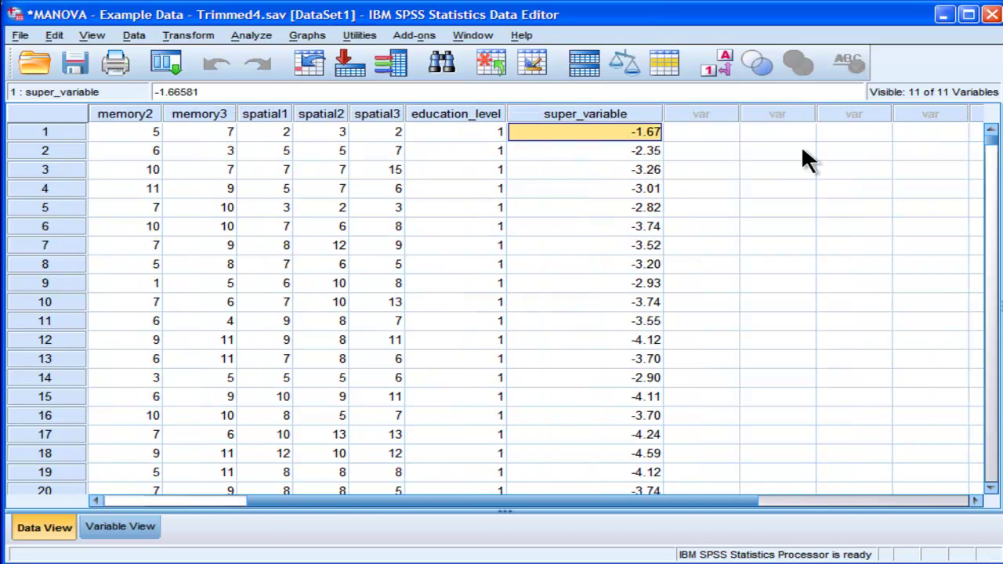
left_click(496, 132)
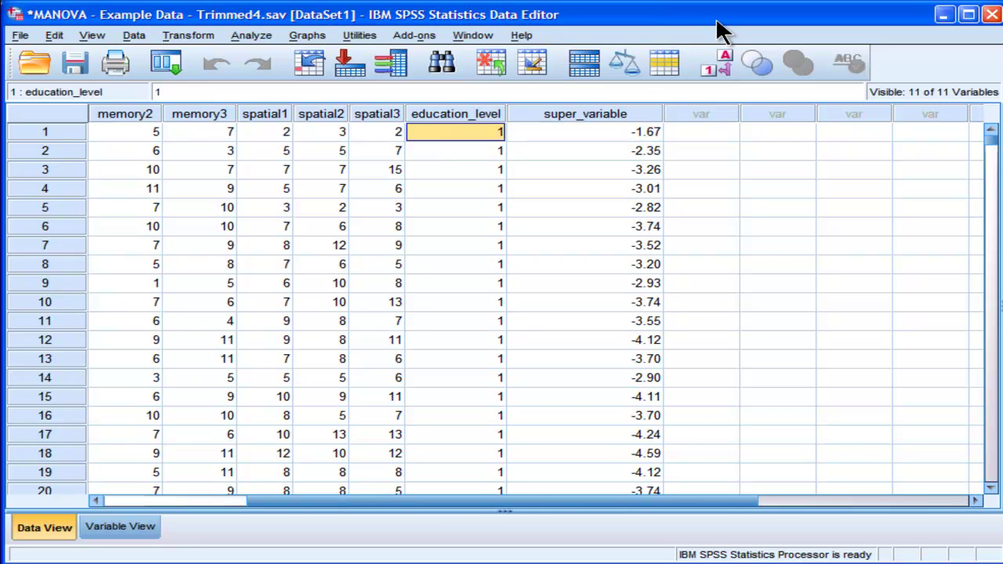
key("shift+Down")
key("shift+Down")
key("shift+Down")
key("shift+Down")
key("shift+Down")
key("shift+Down")
key("shift+Down")
key("shift+Down")
key("shift+Down")
key("shift+Down")
key("shift+Down")
key("shift+Down")
key("shift+Down")
key("shift+Down")
key("shift+Down")
key("shift+Down")
key("shift+Down")
key("shift+Down")
key("shift+Down")
key("shift+Down")
key("shift+Down")
key("shift+Down")
key("shift+Down")
key("shift+Down")
key("shift+Down")
key("shift+Down")
key("shift+Down")
key("shift+Down")
key("shift+Down")
key("shift+Down")
key("shift+Down")
key("shift+Down")
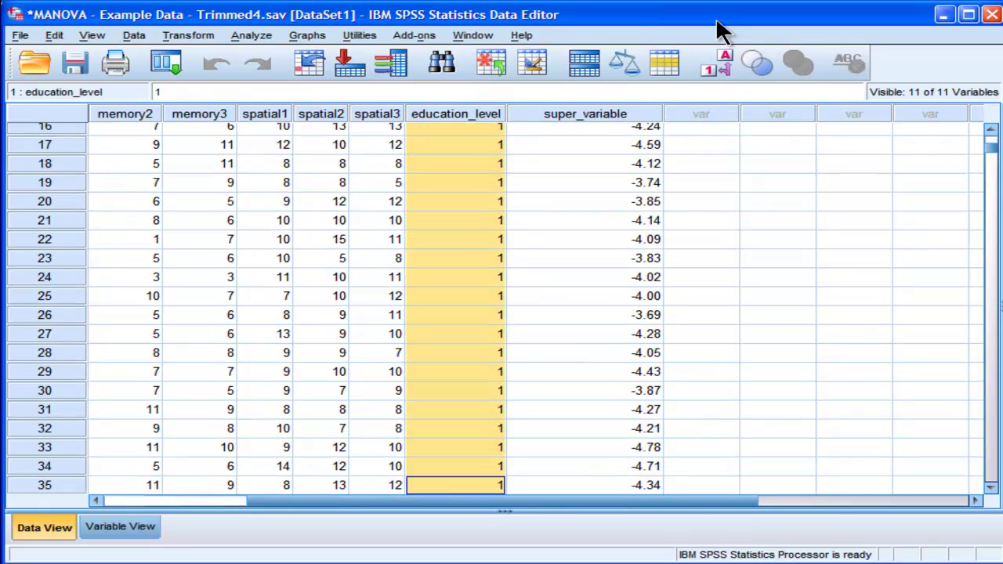
key("shift+Down")
key("shift+Down")
key("shift+Down")
key("shift+Down")
key("shift+Down")
key("shift+Down")
key("shift+Down")
key("shift+Down")
key("shift+Down")
key("shift+Down")
key("shift+Down")
key("shift+Down")
key("shift+Down")
key("shift+Down")
key("shift+Down")
key("shift+Down")
key("shift+Down")
key("shift+Down")
key("shift+Down")
key("shift+Down")
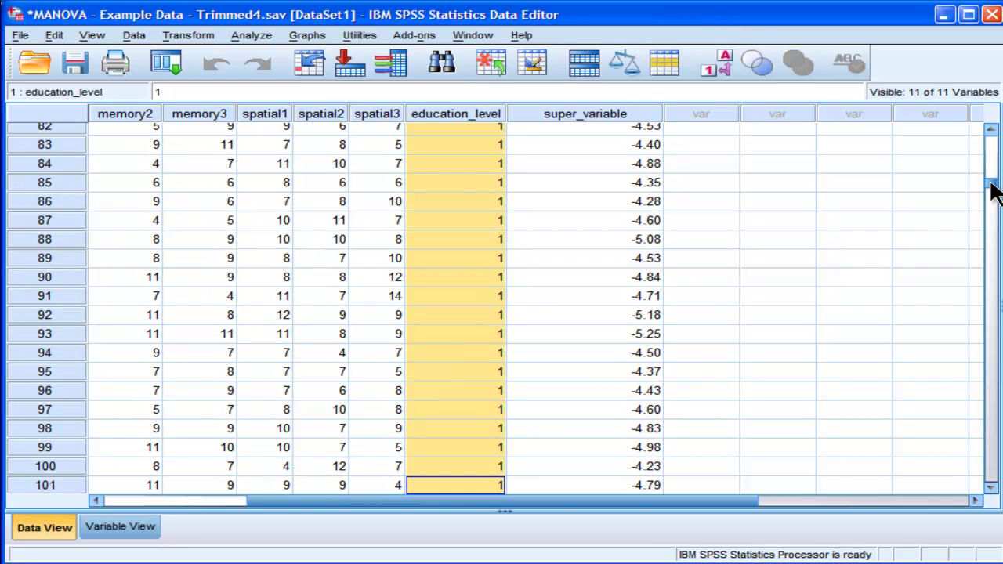
left_click_drag(990, 190, 993, 470)
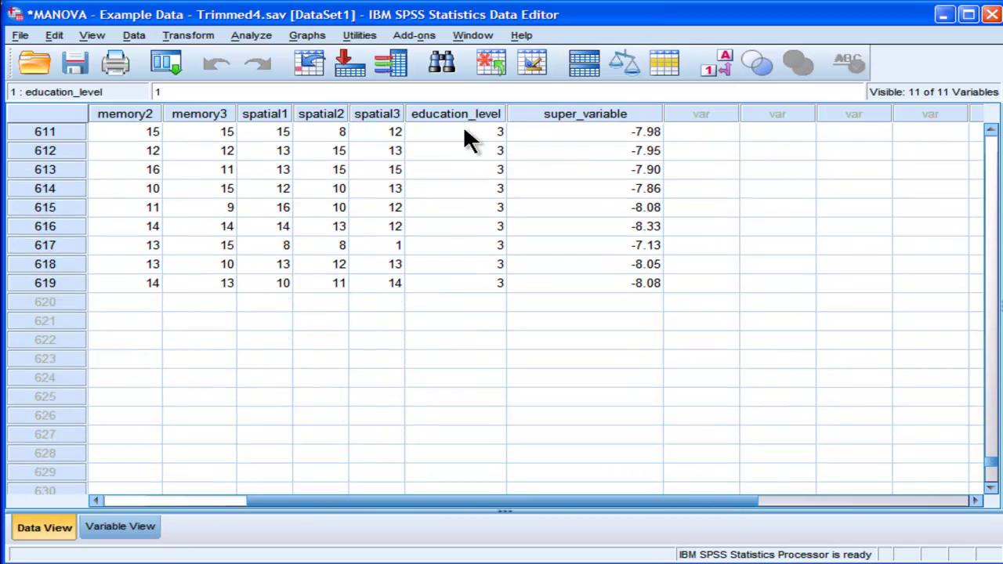
Select the last education_level 3 cases and their super_variable scores at the file's end.
left_click_drag(464, 130, 492, 283)
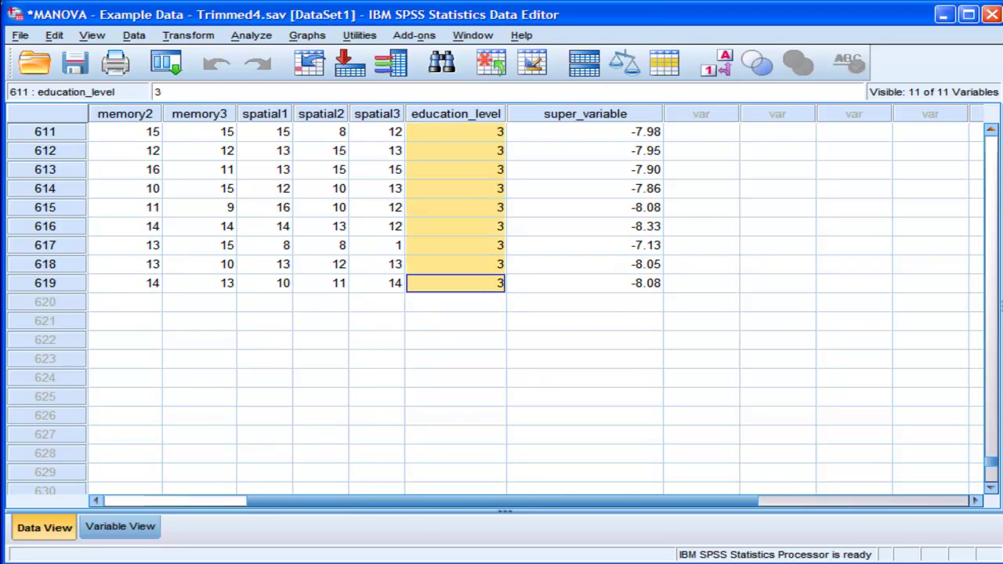
left_click(990, 131)
left_click(989, 131)
left_click(990, 130)
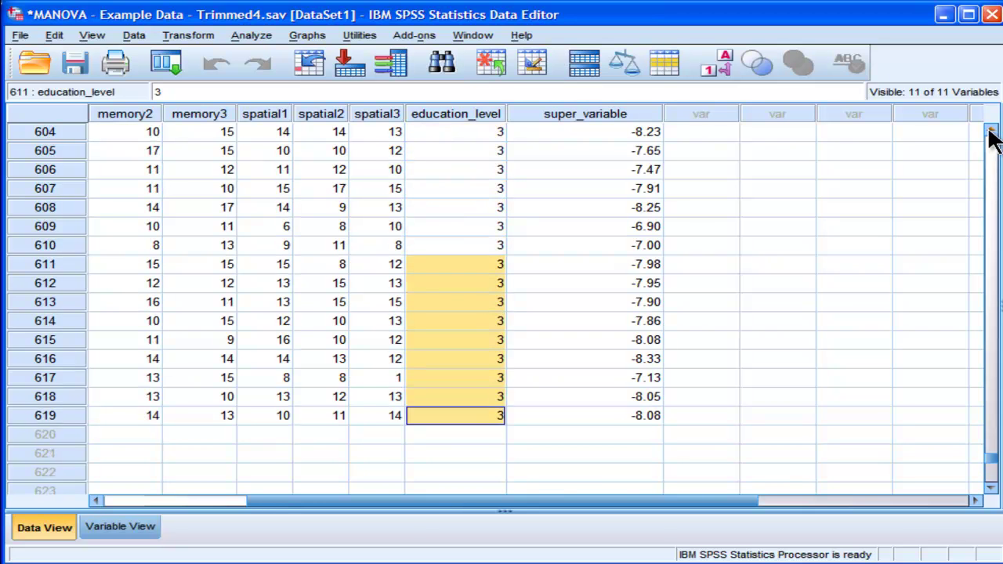
left_click(990, 131)
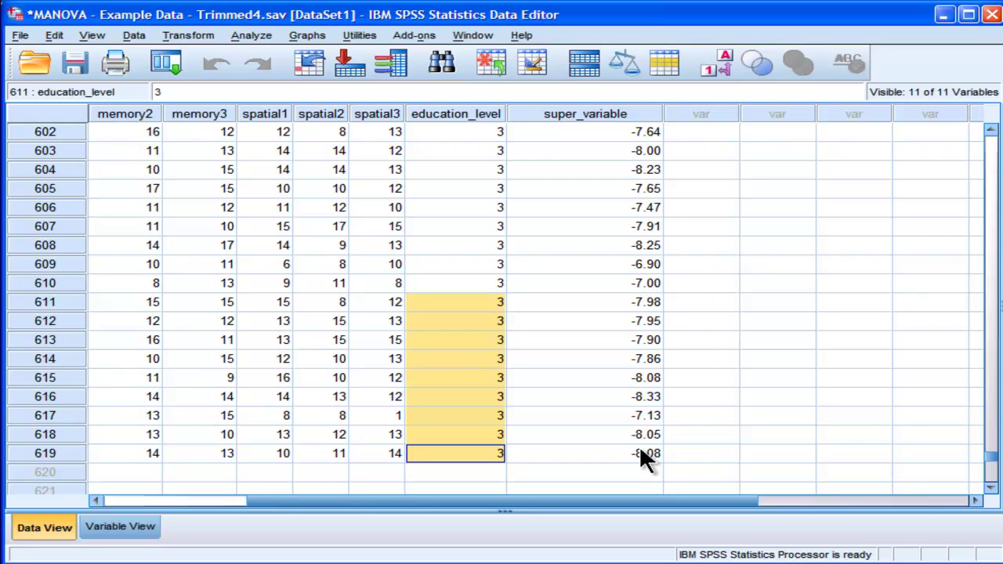
left_click_drag(639, 452, 633, 206)
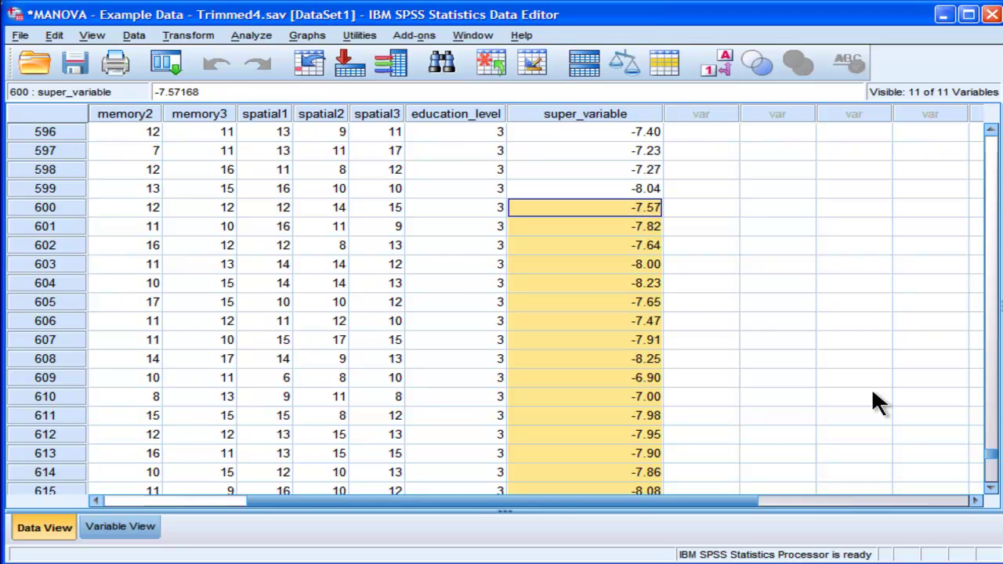
Return to the top of the data and check several individual super_variable scores.
left_click_drag(991, 459, 998, 441)
left_click(996, 456)
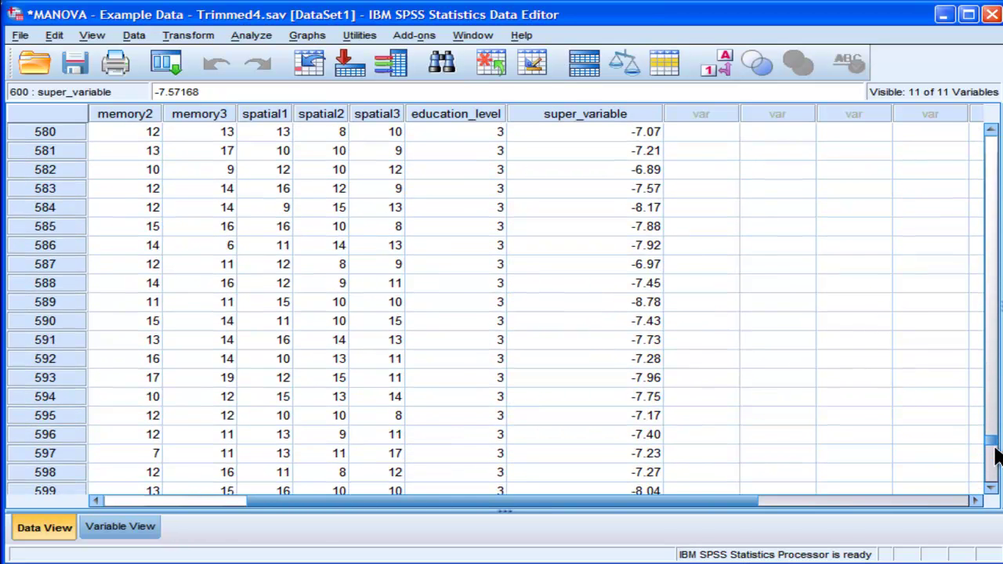
left_click(995, 457)
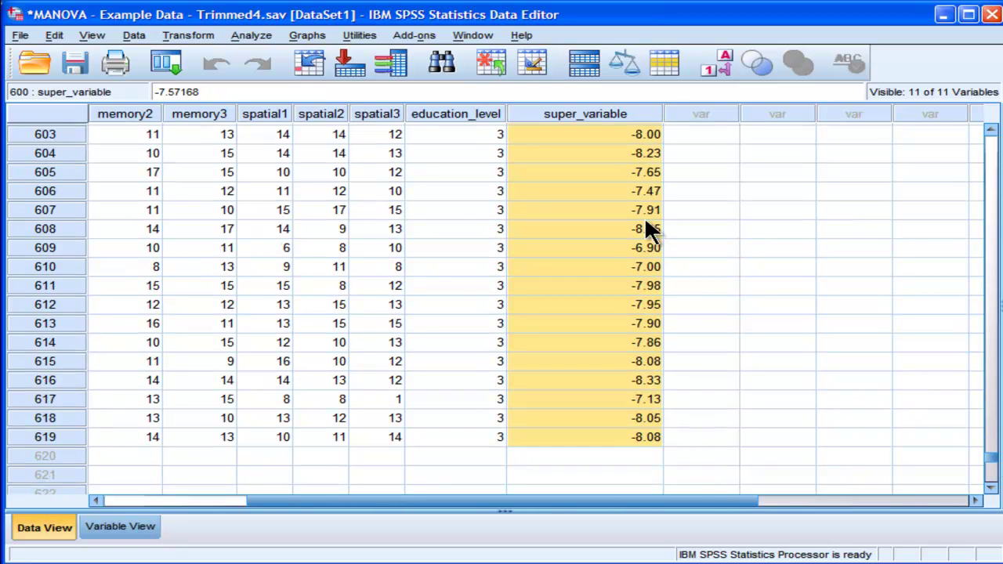
left_click_drag(992, 465, 987, 134)
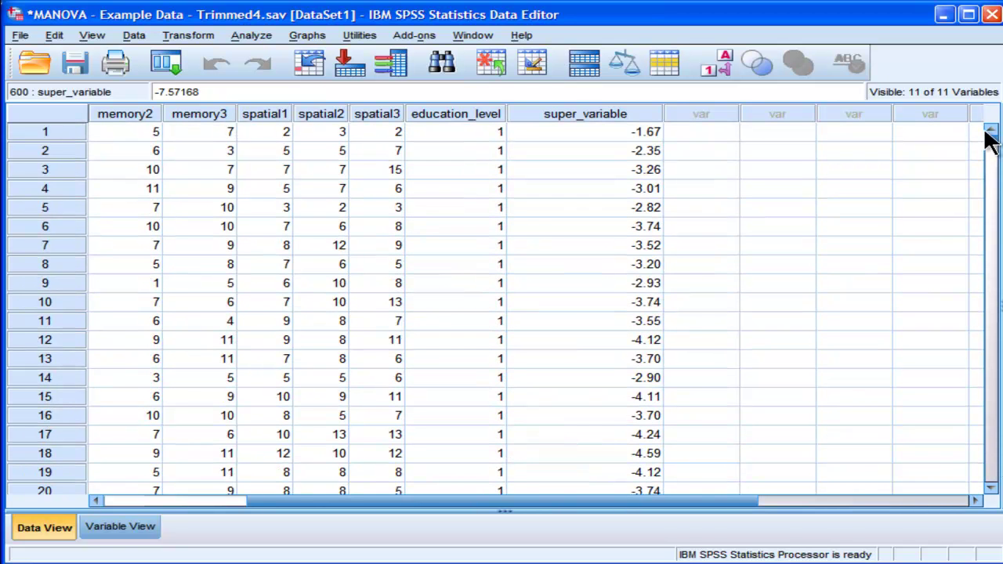
left_click(627, 174)
left_click(640, 302)
left_click(637, 378)
left_click(640, 264)
left_click(638, 358)
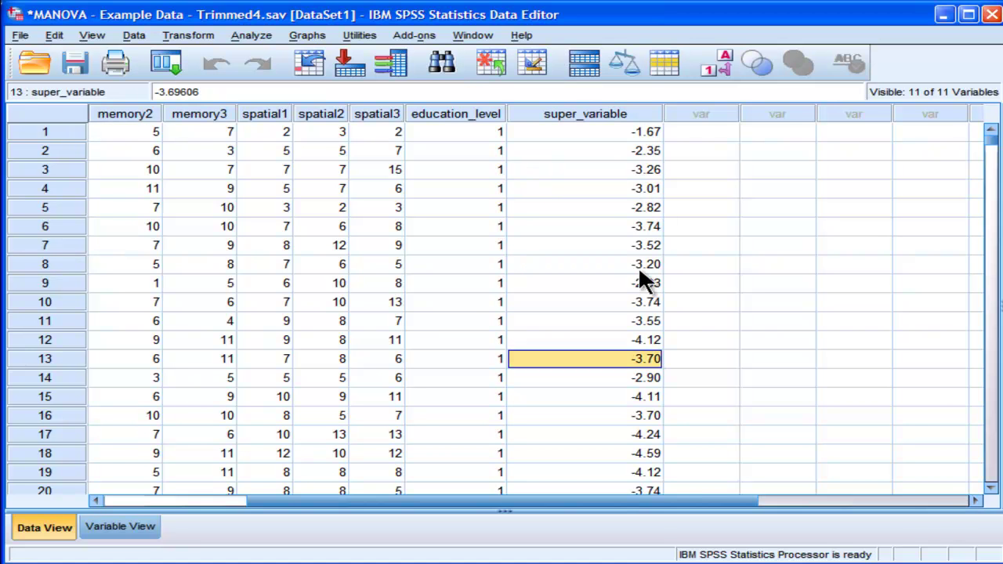
left_click(634, 245)
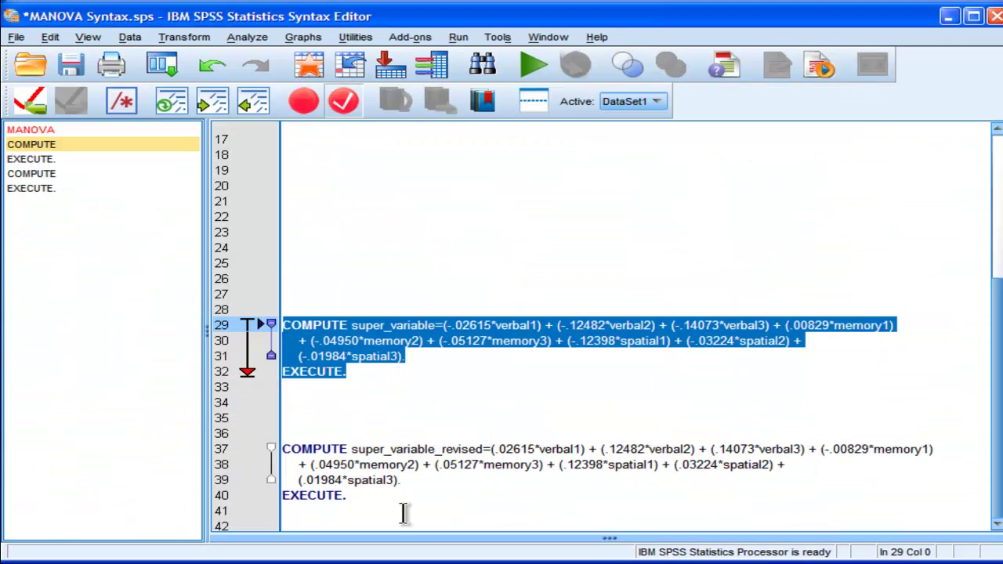
Deselect the COMPUTE block in the Syntax Editor.
left_click(400, 511)
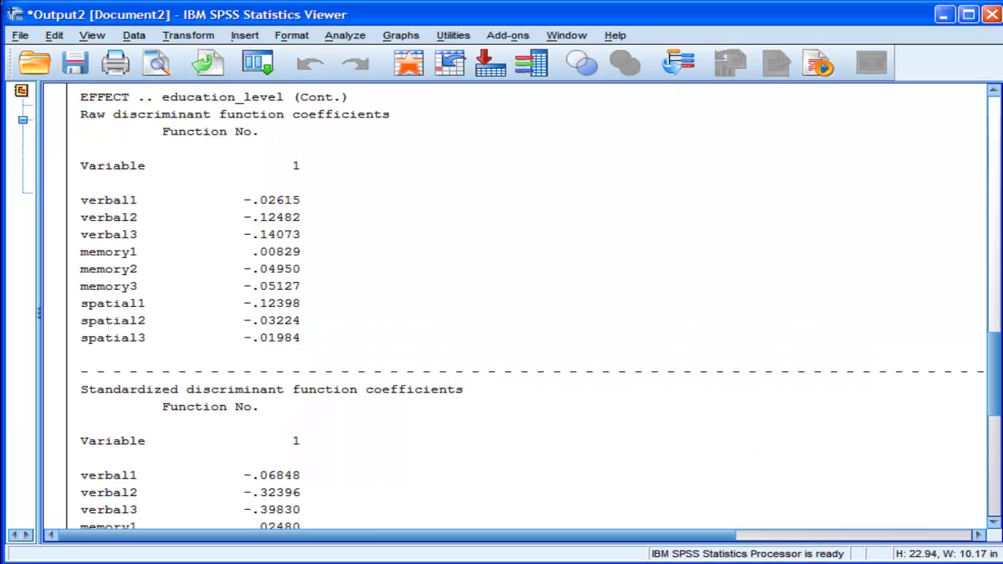